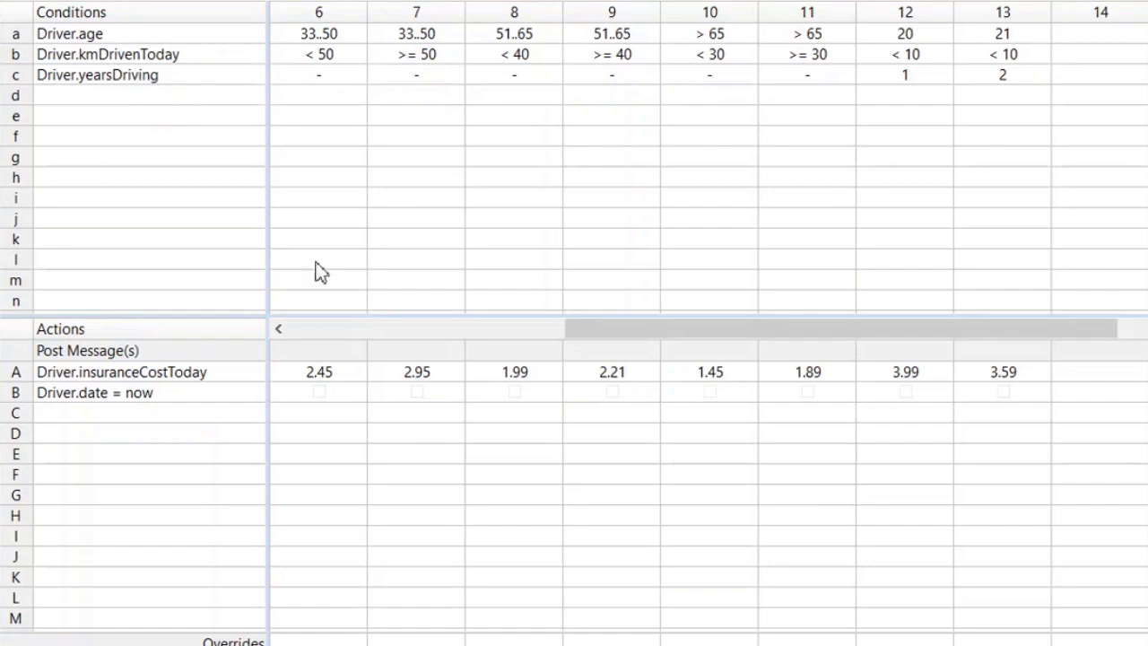
{"action": "left_click", "coordinate": [299, 331]}
{"action": "left_click", "coordinate": [299, 332]}
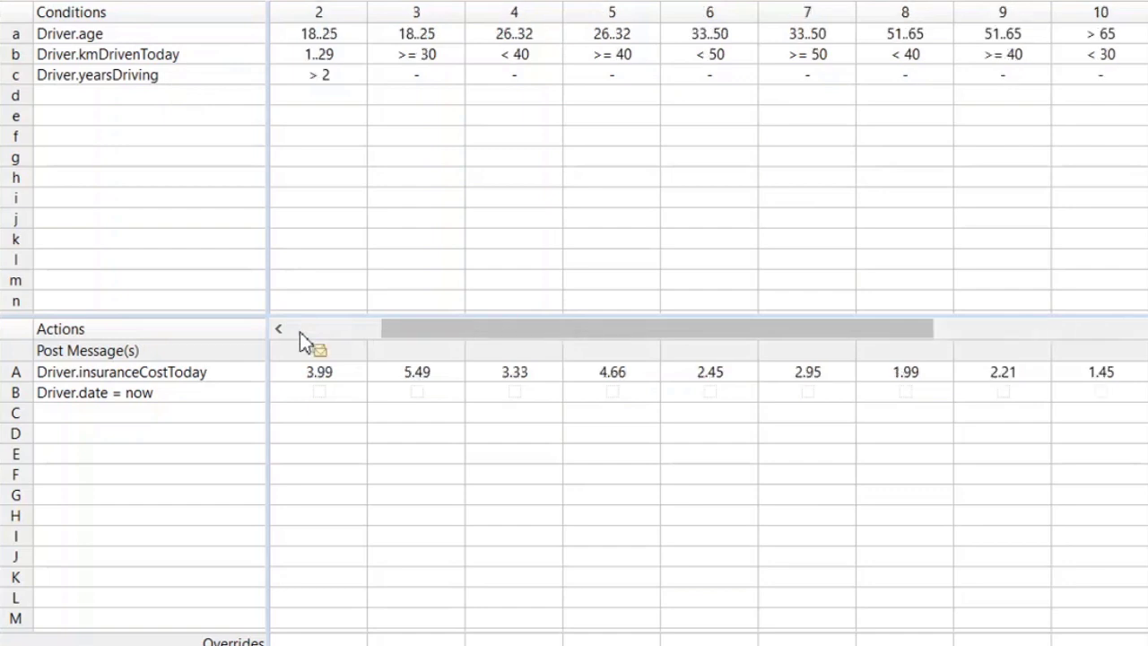
{"action": "left_click", "coordinate": [300, 331]}
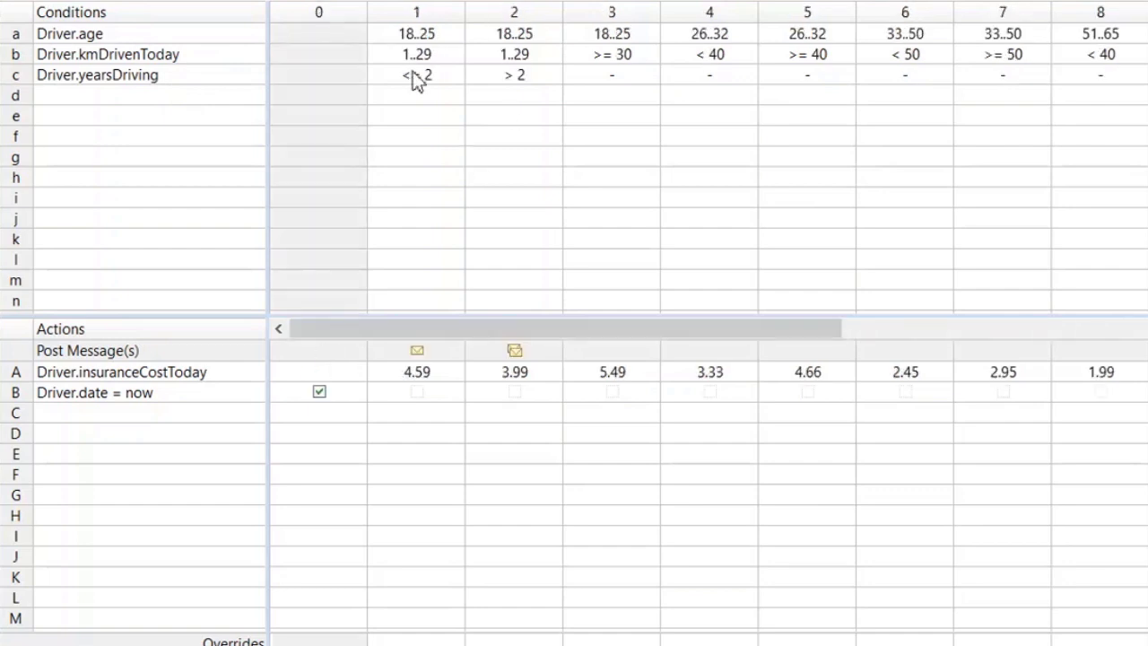
{"action": "left_click", "coordinate": [730, 12]}
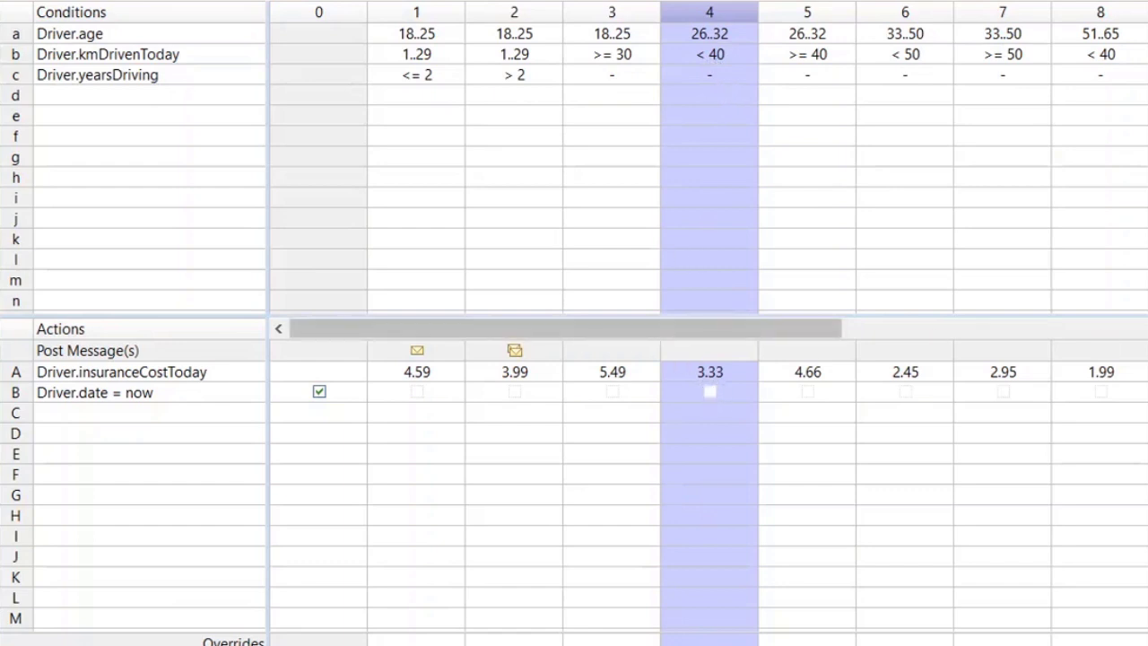
- Check the daily insurance rulesheet for conflicts and dismiss the result
{"action": "left_click", "coordinate": [1146, 328]}
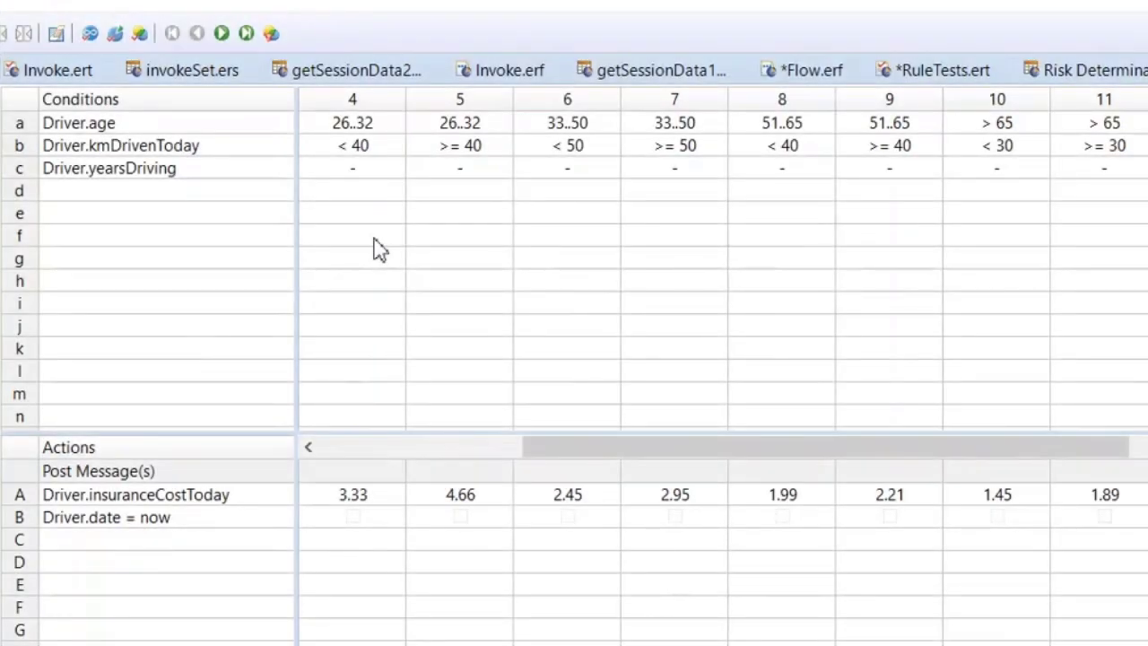
{"action": "left_click", "coordinate": [141, 34]}
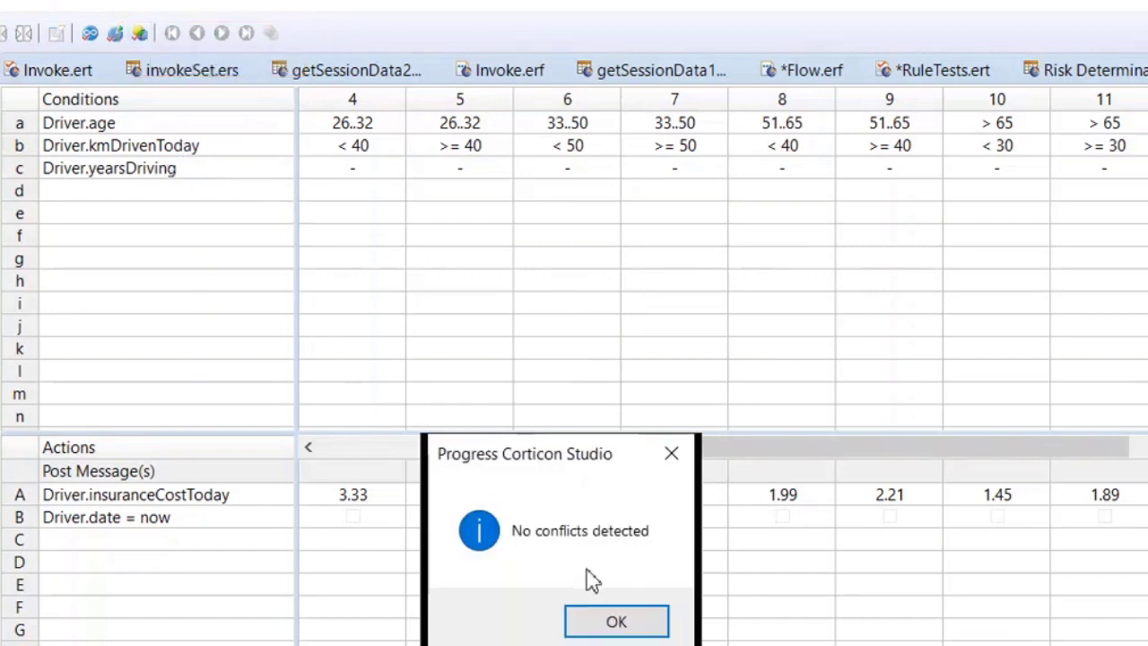
{"action": "left_click", "coordinate": [617, 624]}
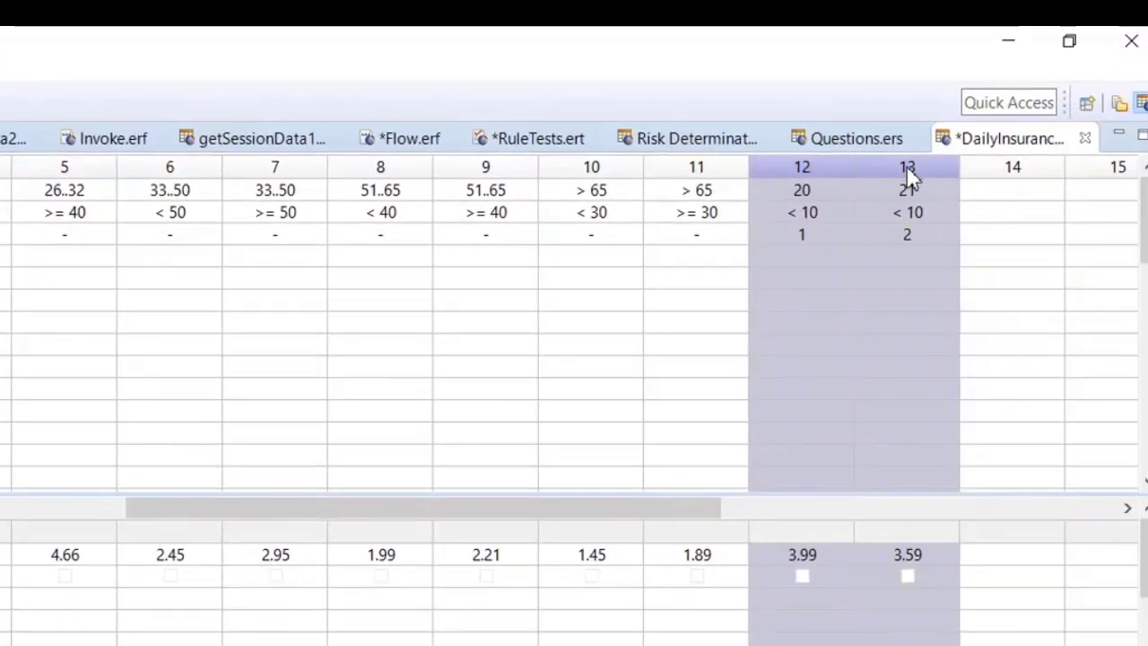
- Enable rule columns 12 and 13
{"action": "right_click", "coordinate": [893, 179]}
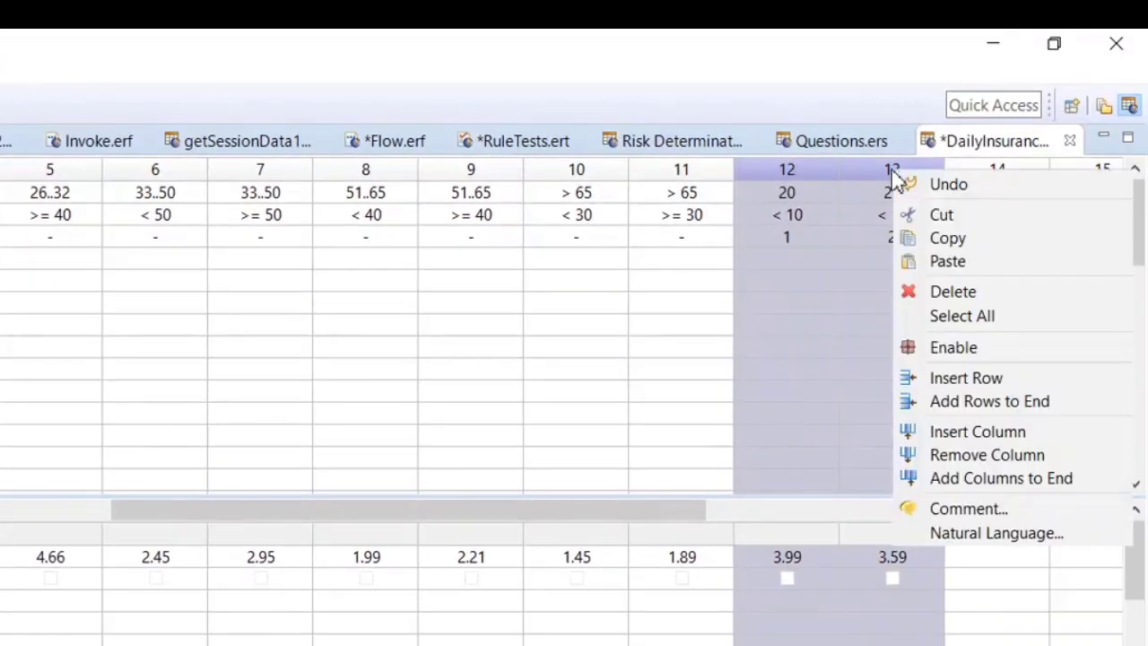
{"action": "left_click", "coordinate": [959, 359]}
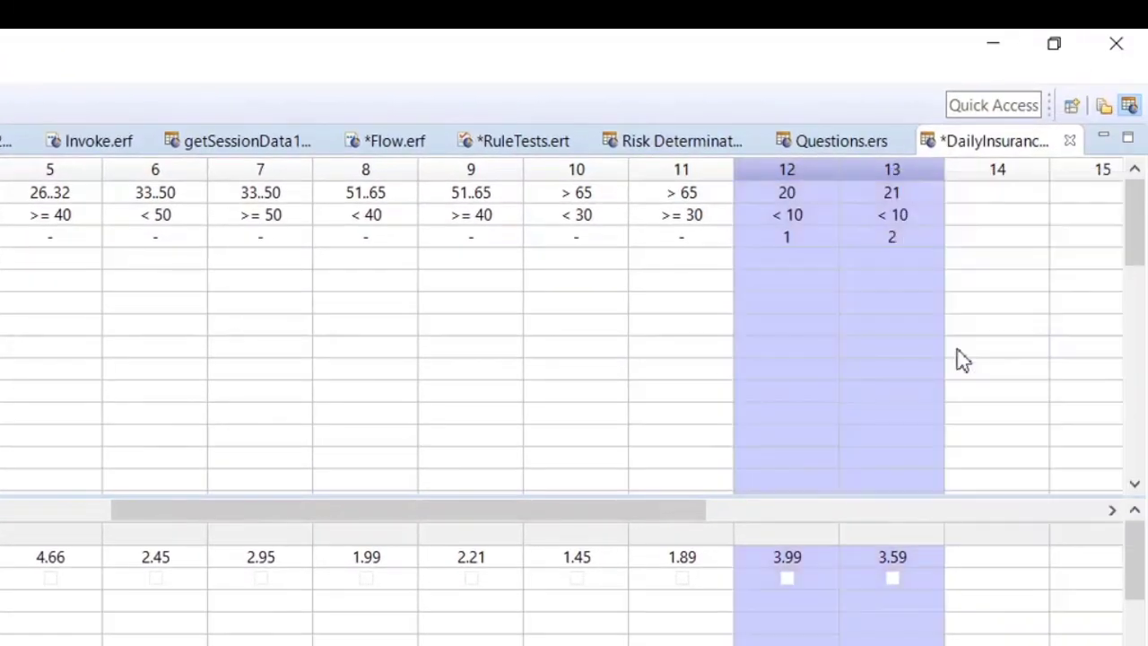
- Fill in rule 14's conditions with Driver.age 22, Driver.kmDrivenToday < 10 and Driver.yearsDriving 2
{"action": "left_click", "coordinate": [969, 241]}
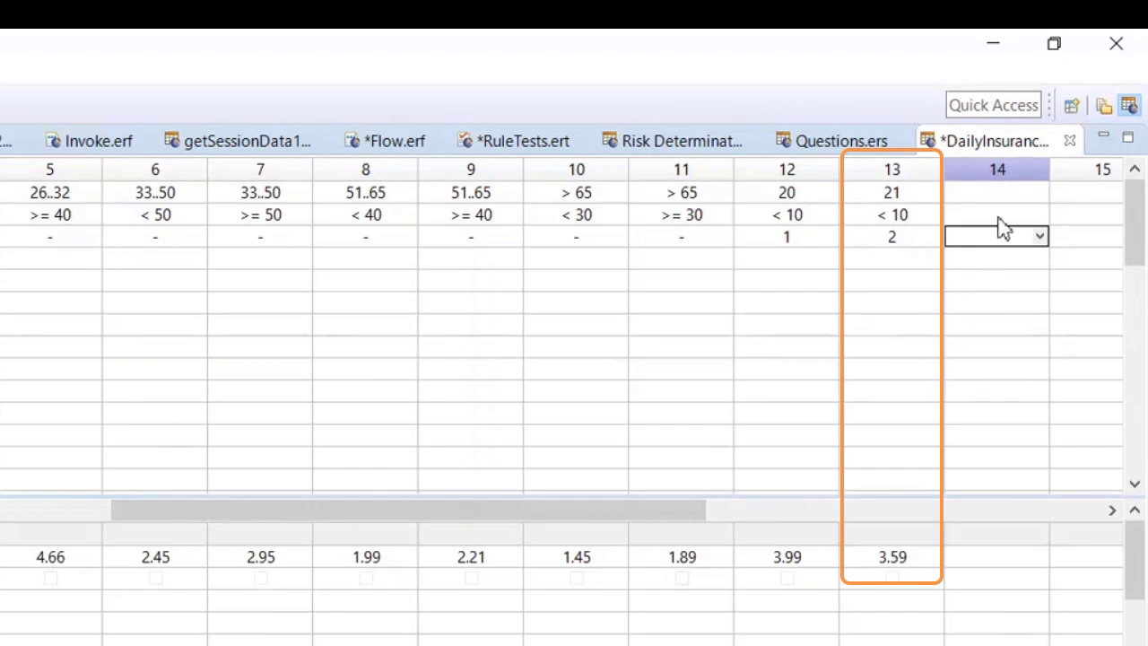
{"action": "left_click", "coordinate": [977, 195]}
{"action": "type", "text": "22"}
{"action": "left_click", "coordinate": [968, 221]}
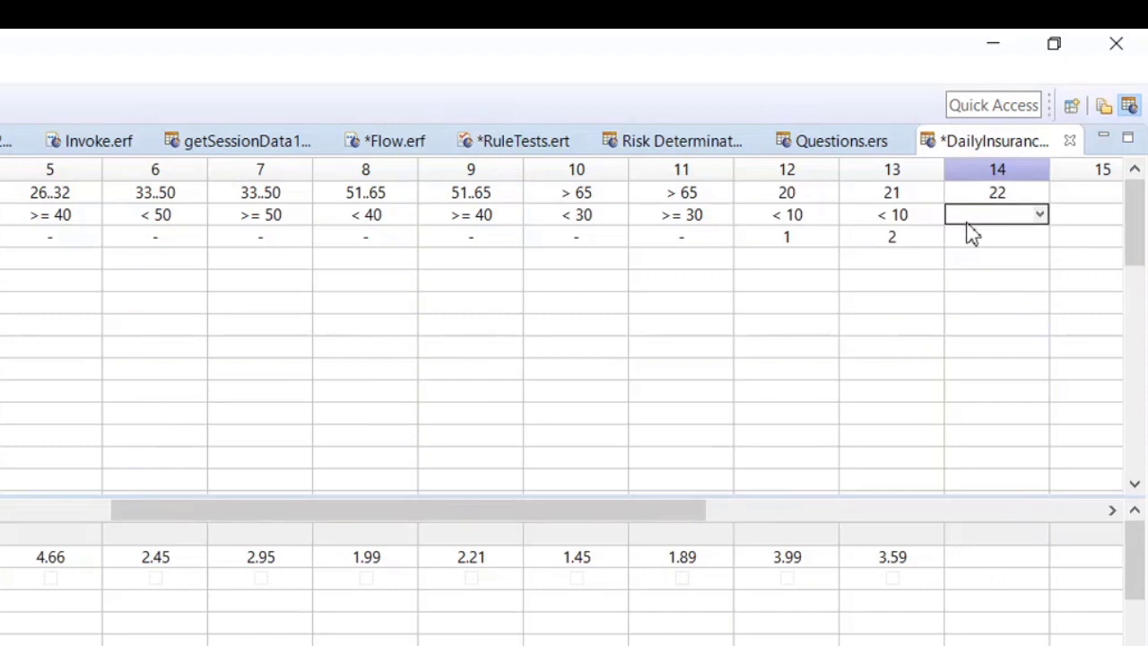
{"action": "type", "text": "< 10"}
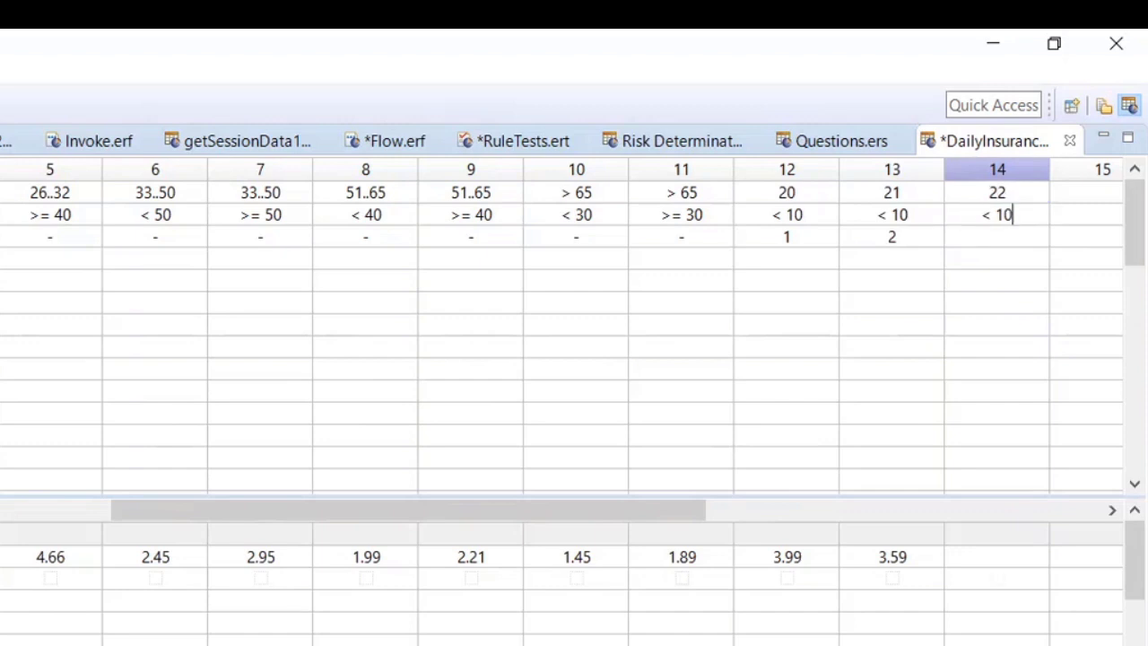
{"action": "left_click", "coordinate": [1005, 240]}
{"action": "type", "text": "2"}
{"action": "key", "text": "Tab"}
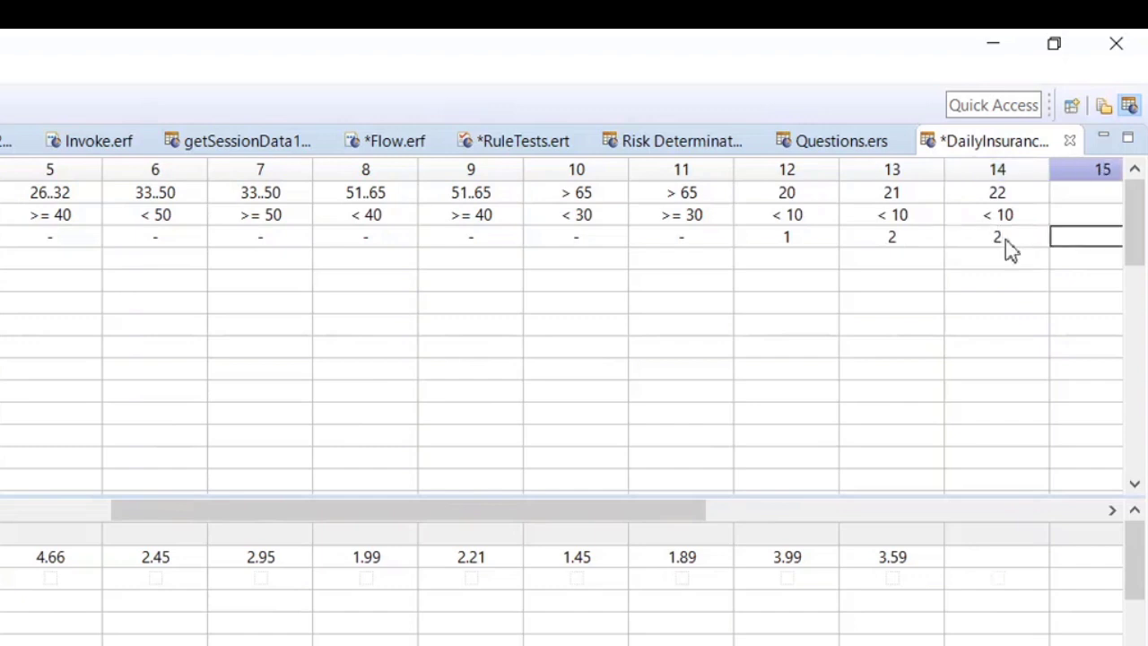
- Set Driver.insuranceCostToday for rule 14 to 3.49 and save the rulesheet
{"action": "left_click", "coordinate": [991, 556]}
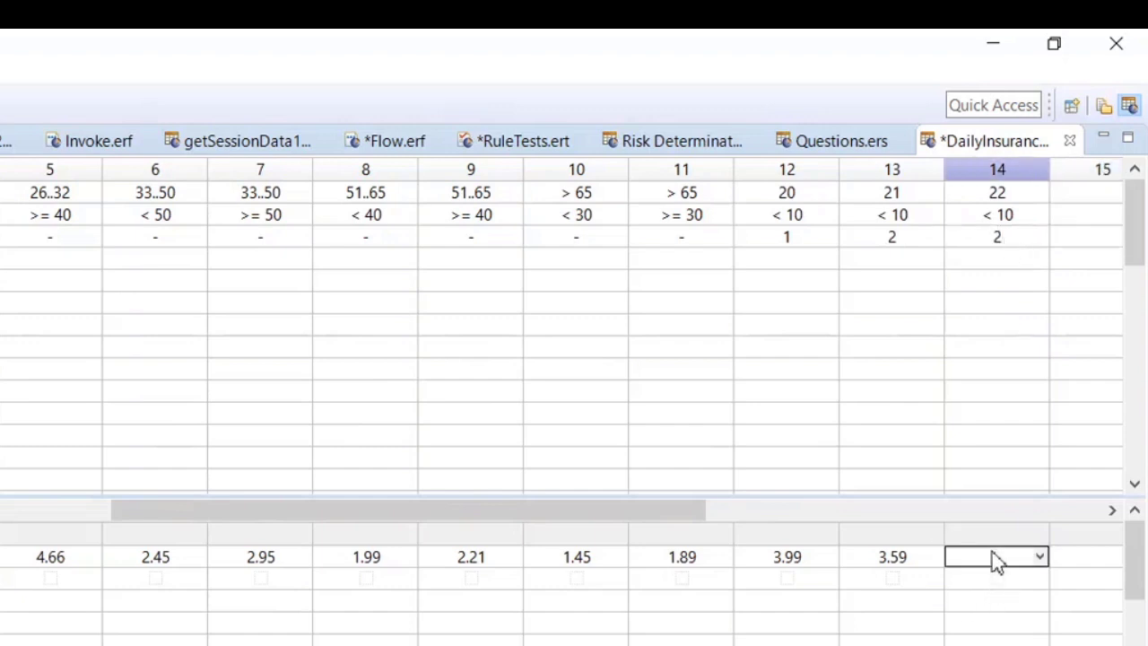
{"action": "type", "text": "3.49"}
{"action": "key", "text": "Return"}
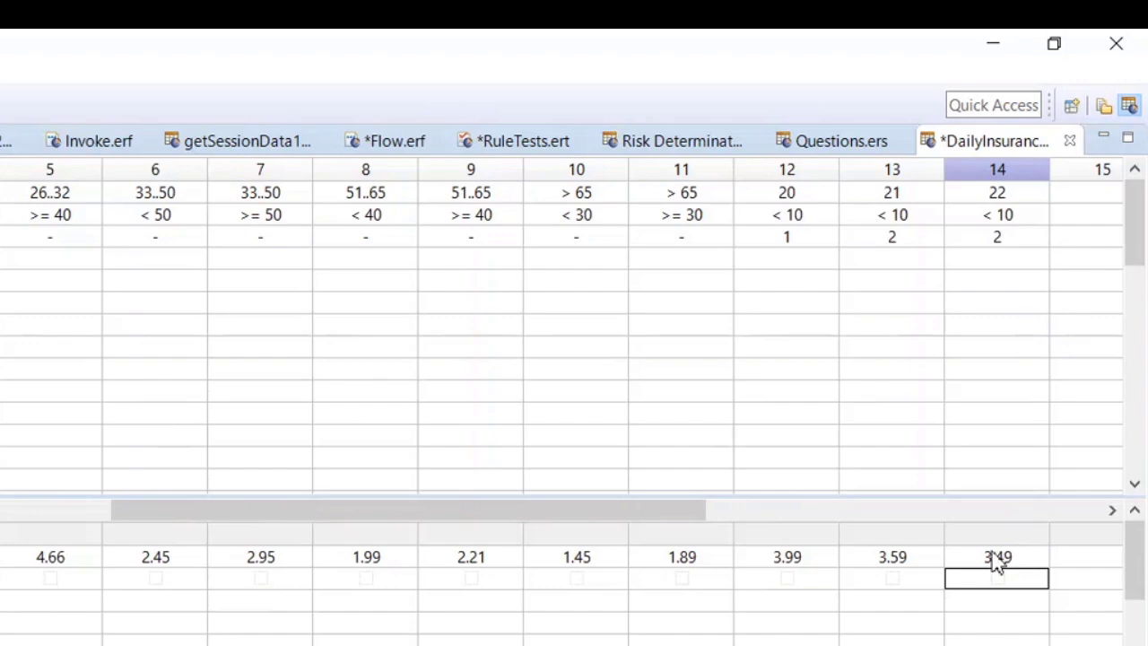
{"action": "key", "text": "ctrl+s"}
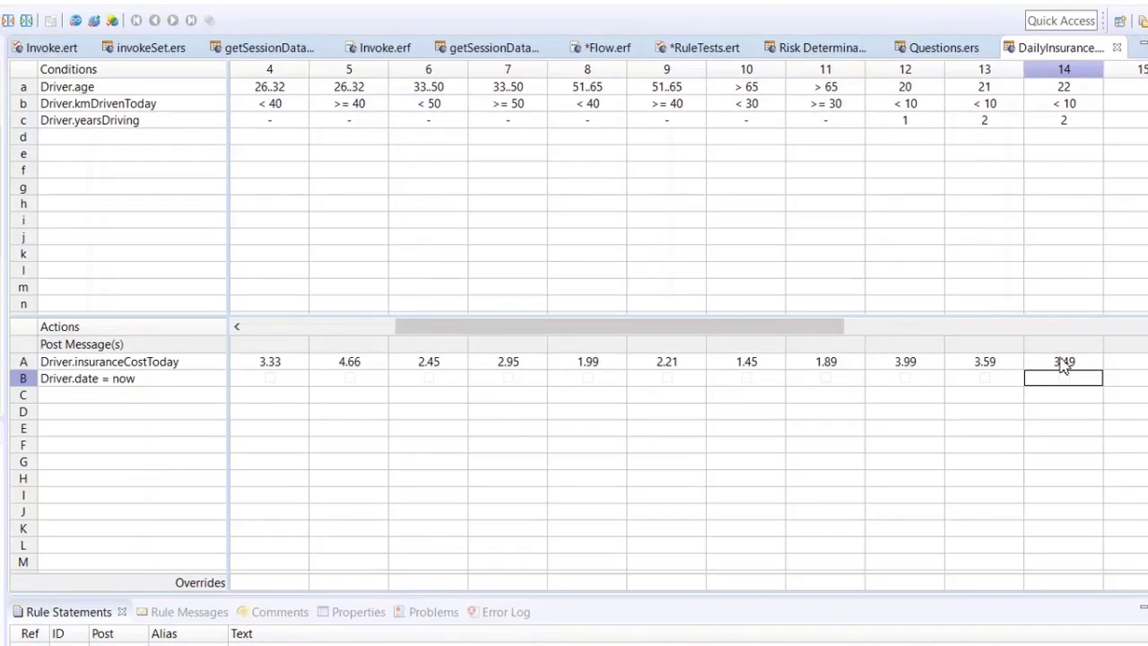
- Run the conflict check on the rulesheet again and filter it to show only the conflicting rules
{"action": "left_click", "coordinate": [110, 23]}
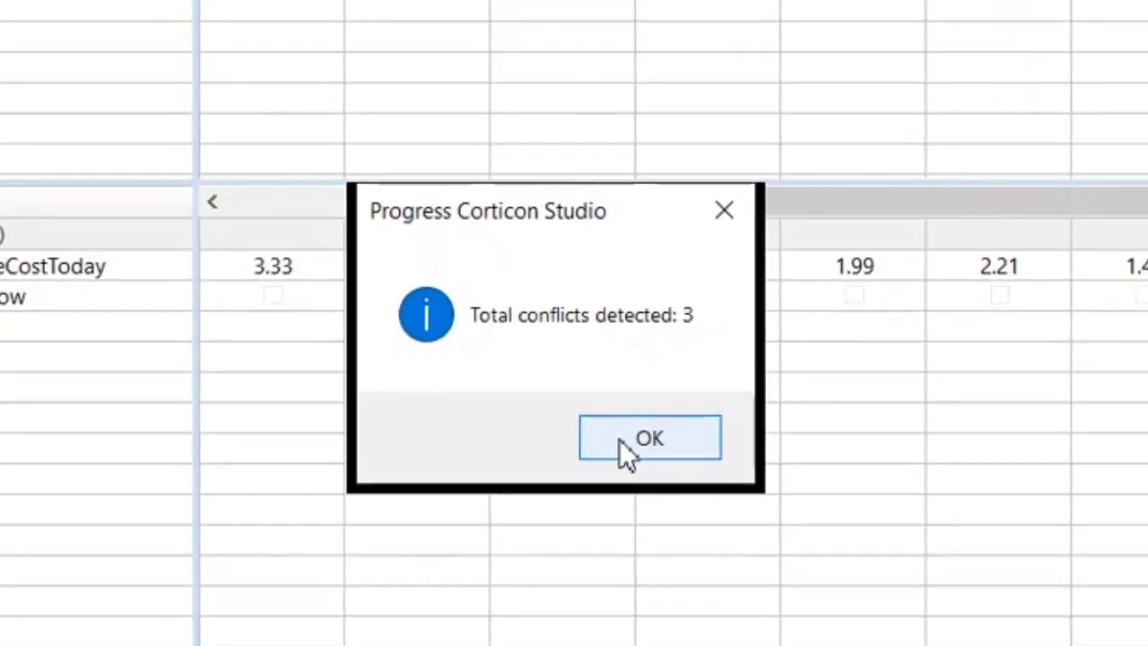
{"action": "left_click", "coordinate": [657, 439]}
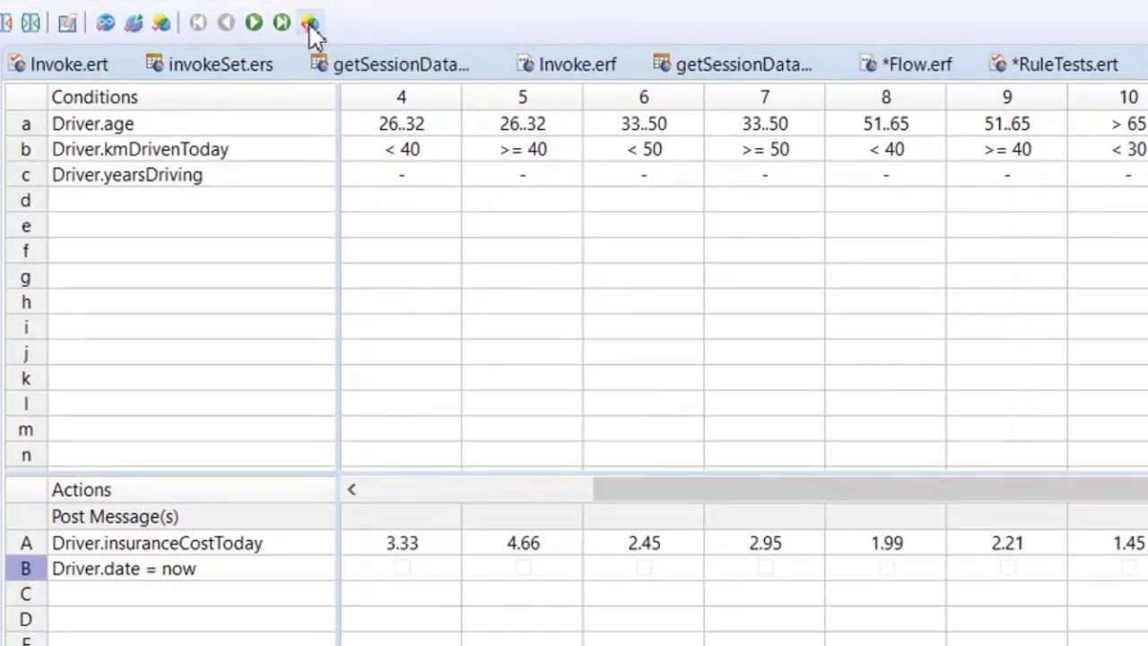
{"action": "left_click", "coordinate": [310, 24]}
{"action": "left_click_drag", "start_coordinate": [625, 497], "coordinate": [397, 500]}
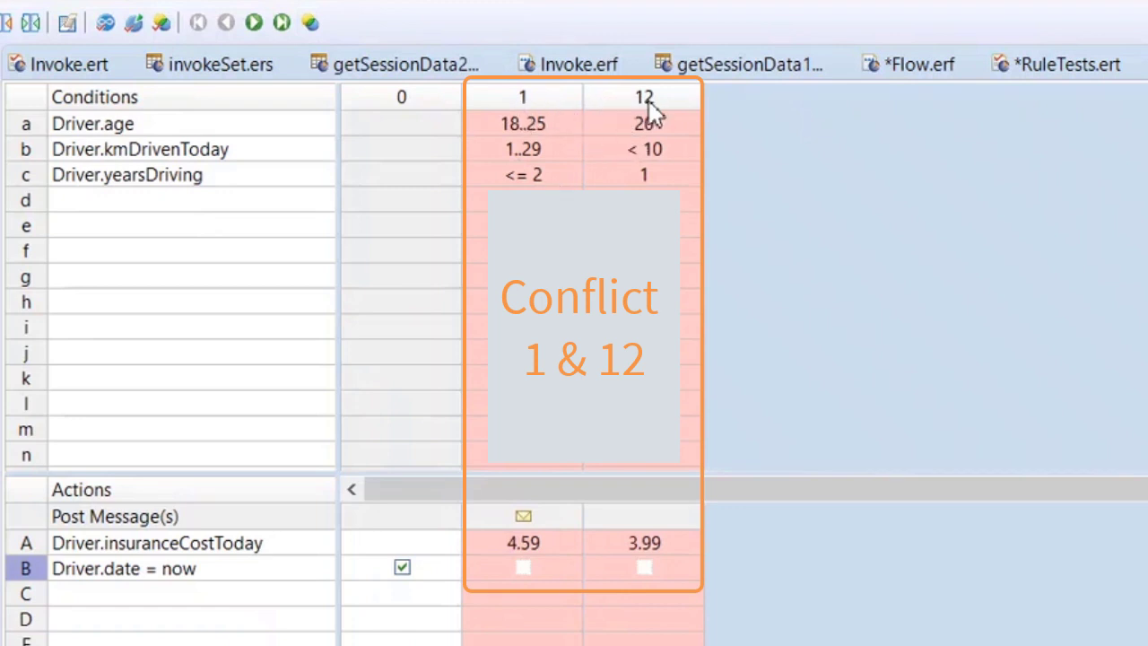
- Examine each conflicting pair of rules, return to the first conflict, and show all the rule columns again
{"action": "left_click", "coordinate": [254, 25]}
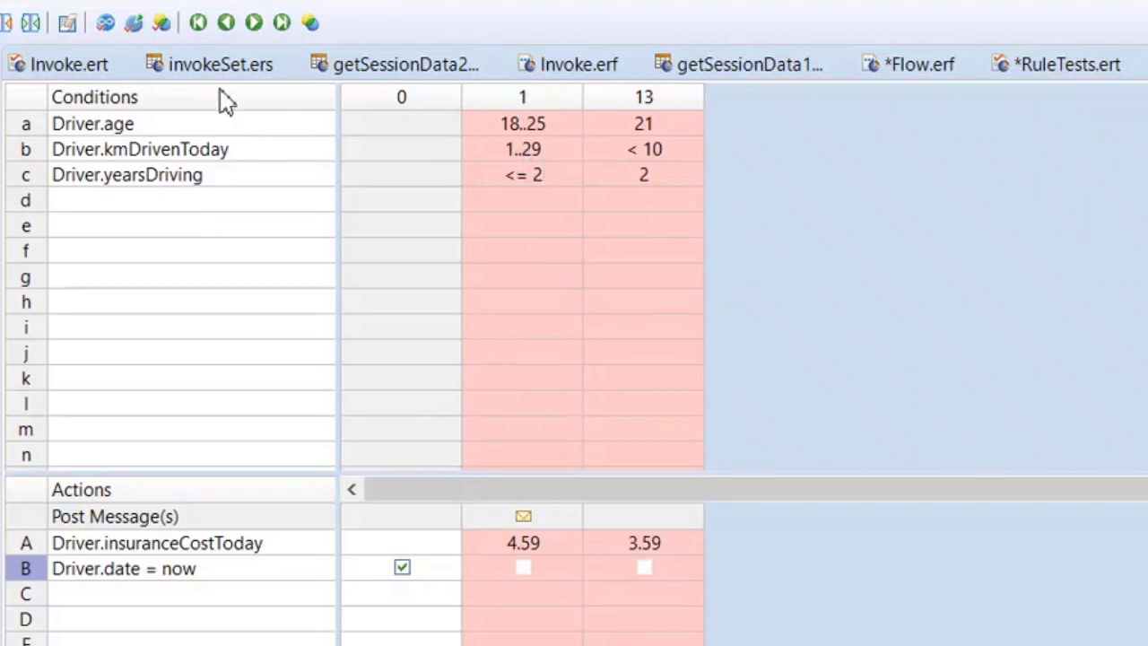
{"action": "left_click", "coordinate": [253, 25]}
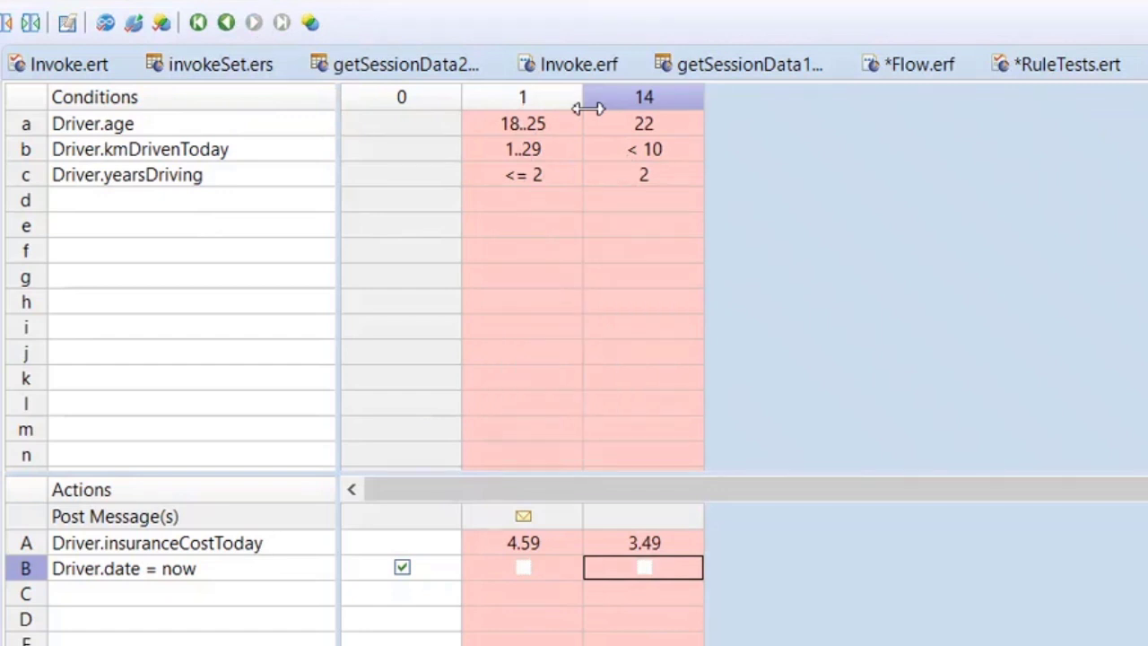
{"action": "left_click", "coordinate": [222, 22]}
{"action": "left_click", "coordinate": [222, 23]}
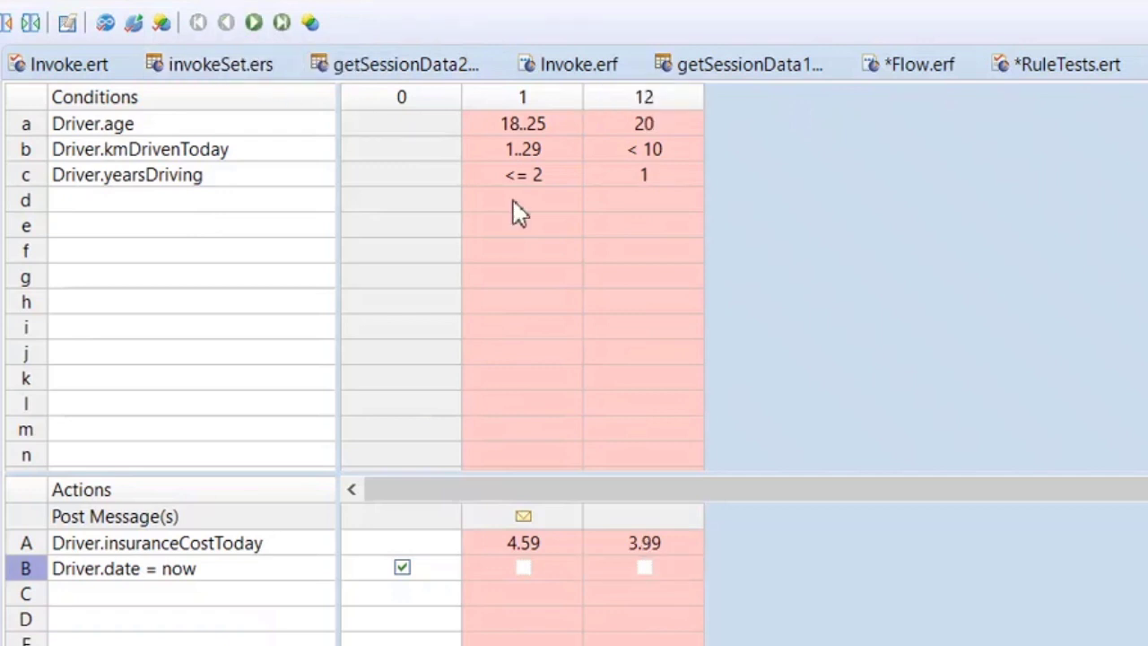
{"action": "left_click", "coordinate": [305, 28]}
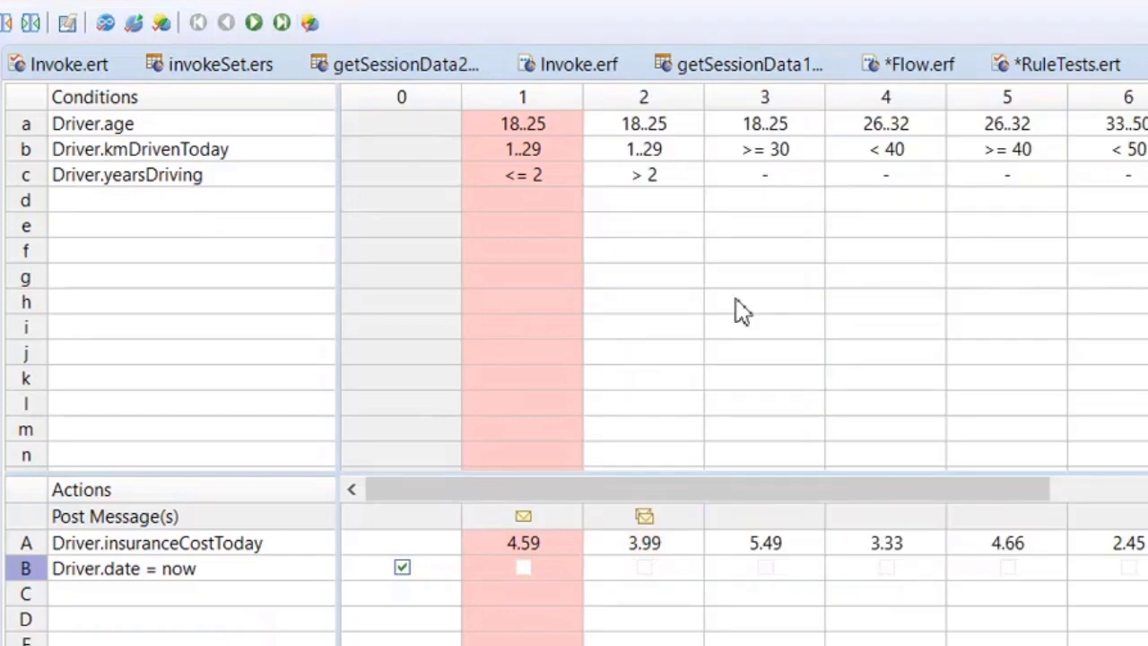
{"action": "mouse_move", "coordinate": [593, 495]}
{"action": "left_mouse_down"}
{"action": "mouse_move", "coordinate": [880, 494]}
{"action": "mouse_move", "coordinate": [607, 495]}
{"action": "left_mouse_up"}
- Filter to the first conflict again and set rule 12 to override rule 1
{"action": "left_click", "coordinate": [310, 24]}
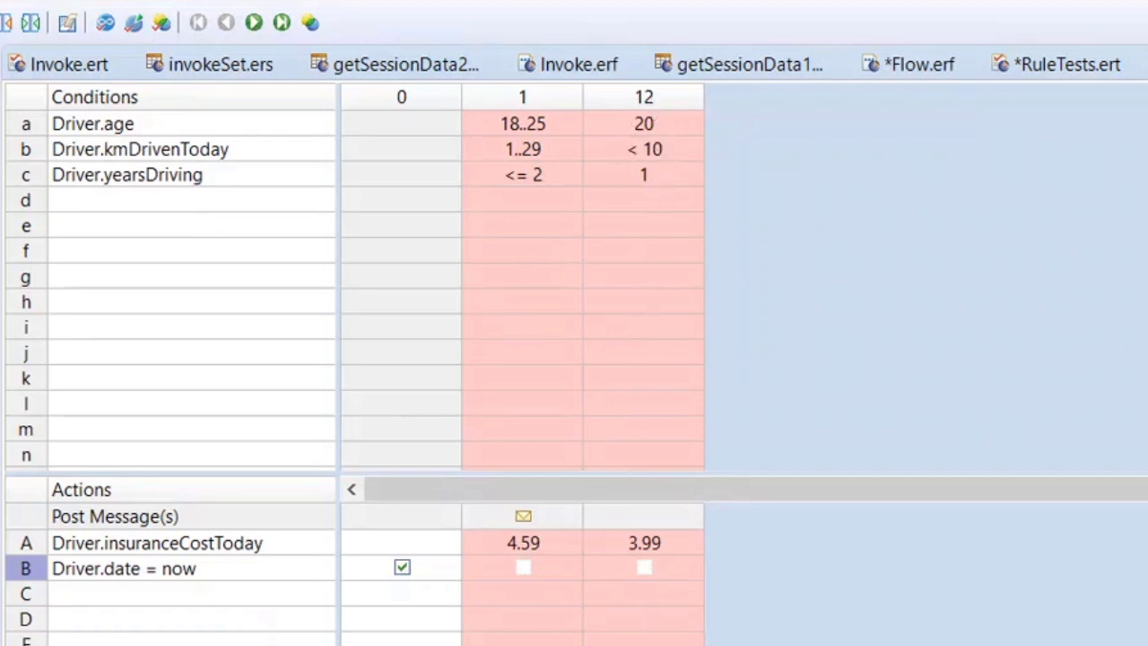
{"action": "left_click", "coordinate": [813, 454]}
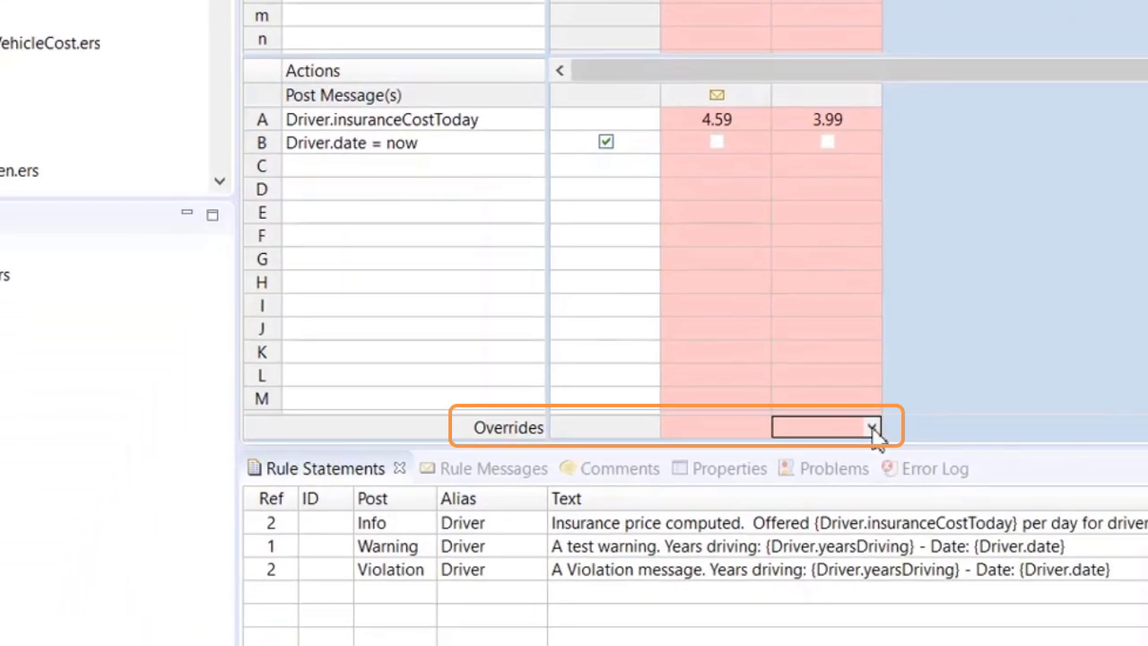
{"action": "left_click", "coordinate": [872, 428]}
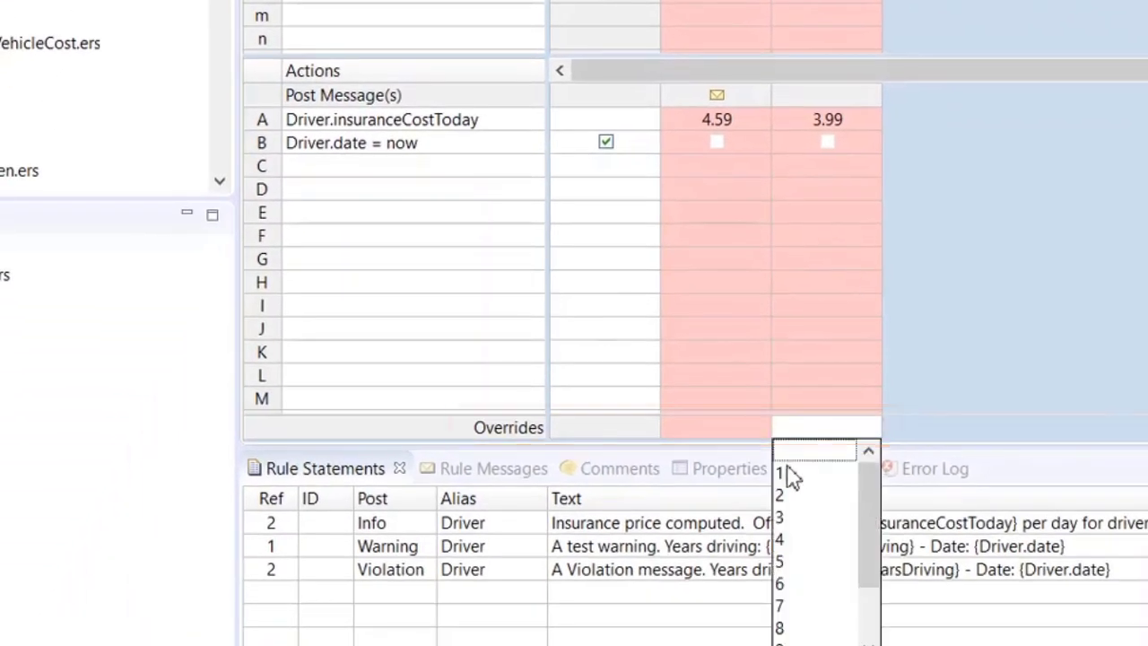
{"action": "left_click", "coordinate": [782, 476]}
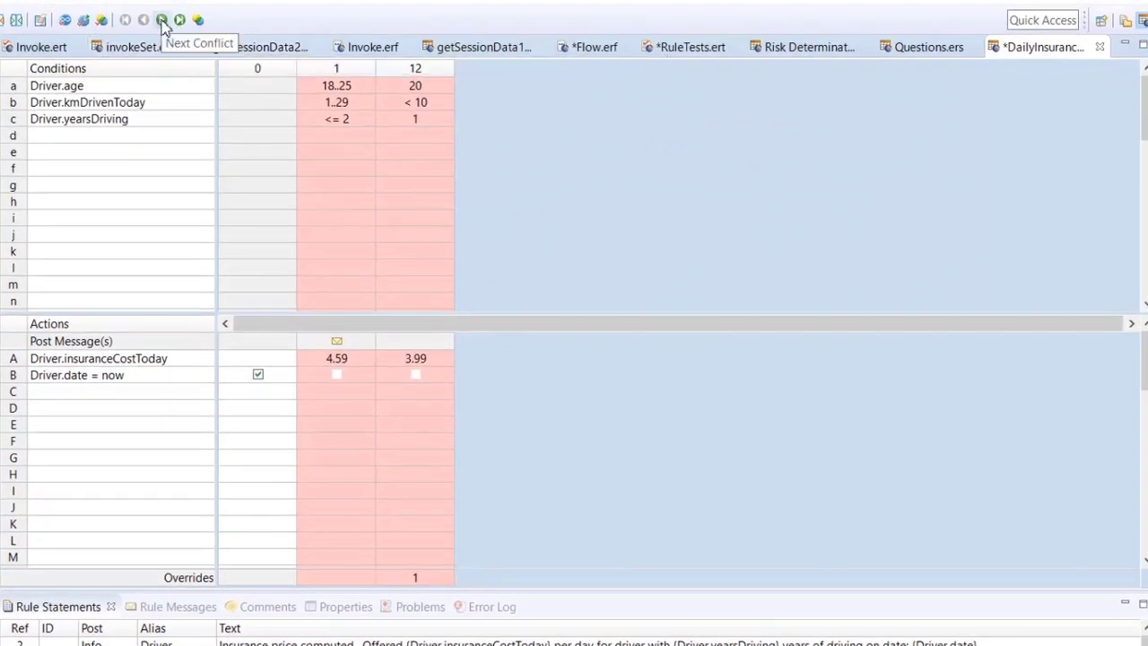
- Go to the next conflict and set rule 13 to override rule 1
{"action": "left_click", "coordinate": [161, 19]}
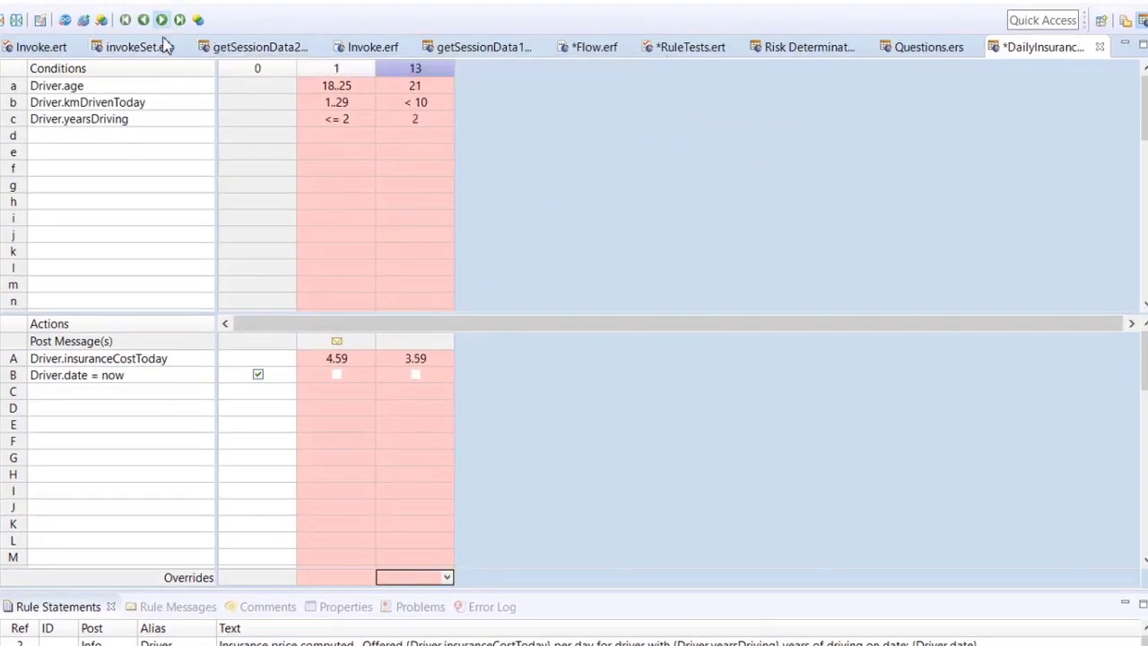
{"action": "left_click", "coordinate": [447, 578]}
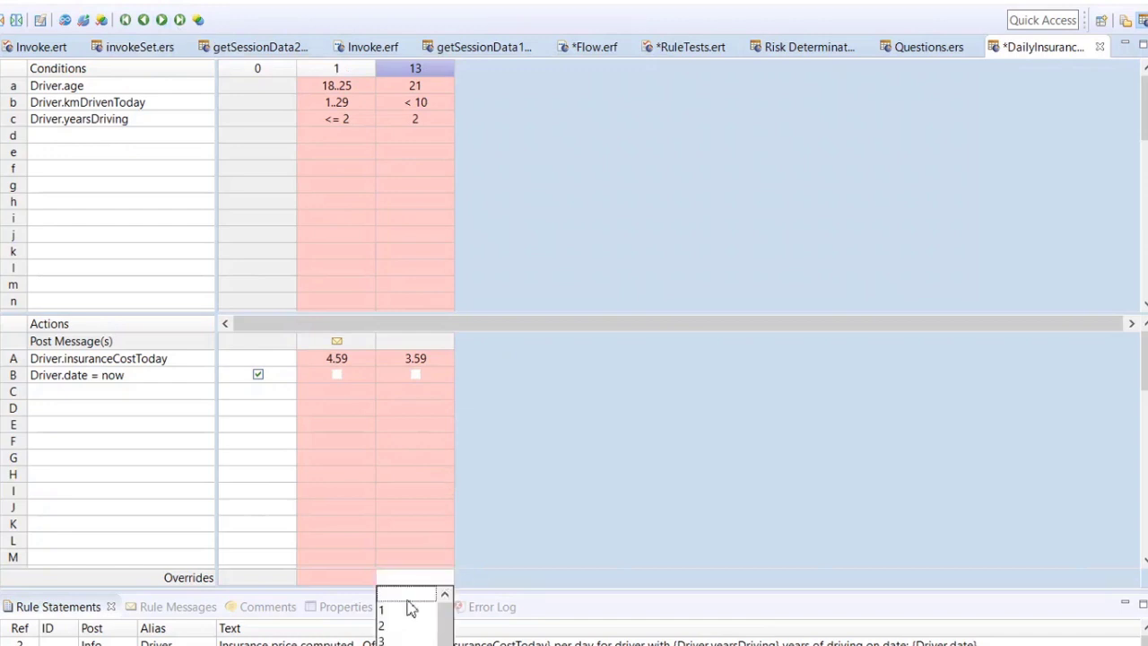
{"action": "left_click", "coordinate": [381, 612]}
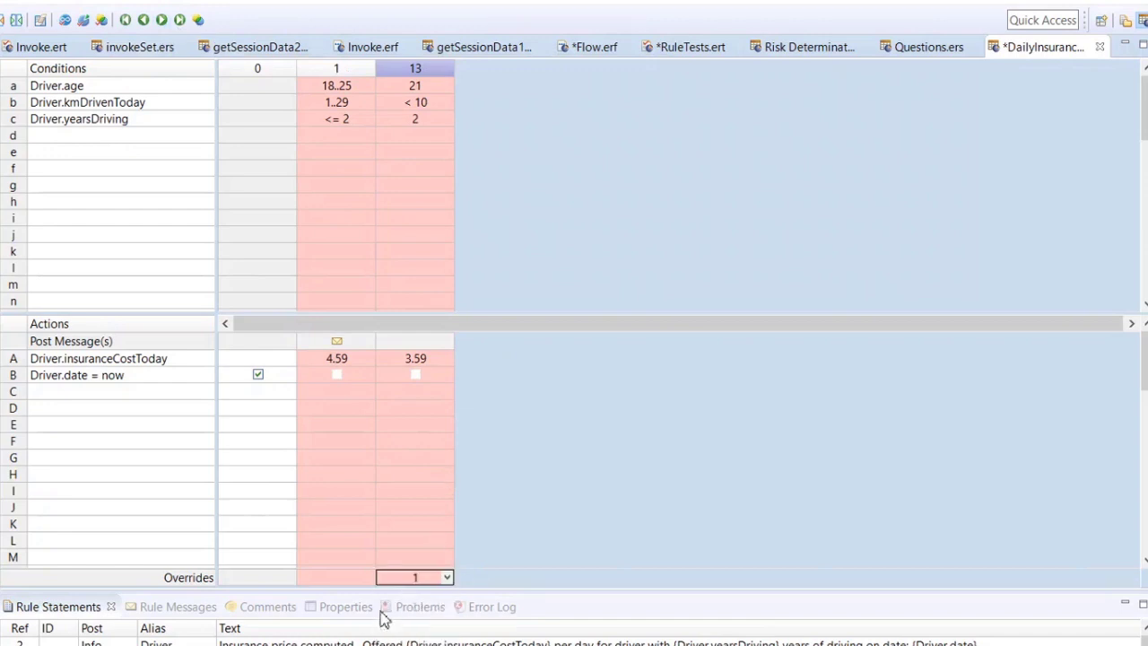
- Go to the last conflict and set rule 14 to override rule 1
{"action": "left_click", "coordinate": [162, 21]}
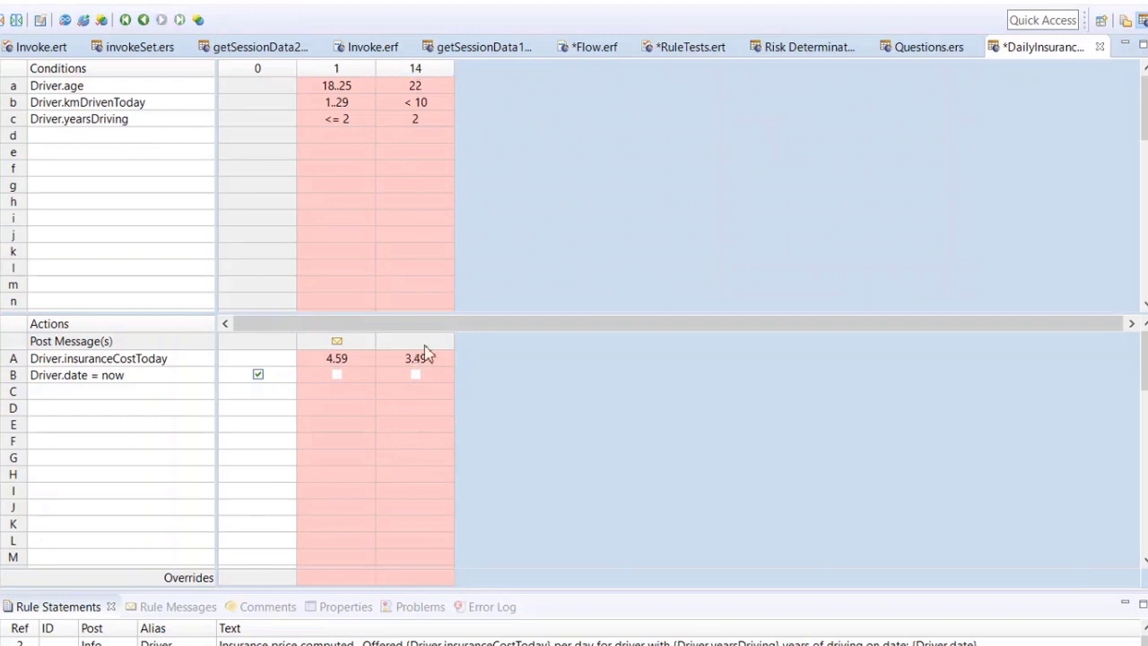
{"action": "left_click", "coordinate": [421, 580]}
{"action": "left_click", "coordinate": [421, 580]}
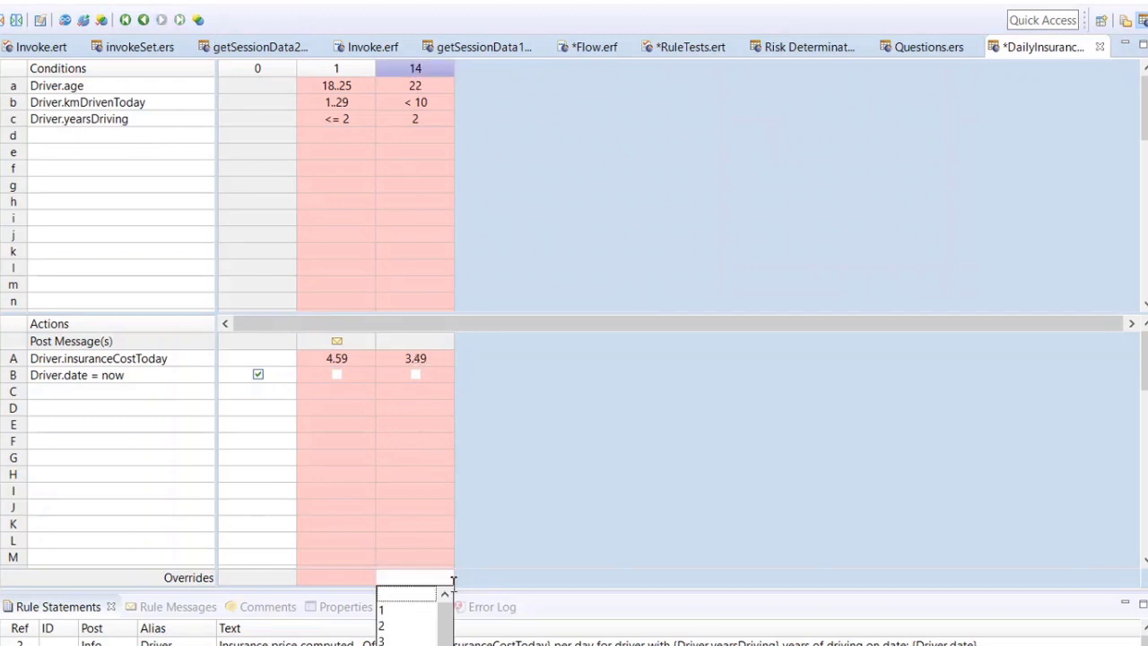
{"action": "left_click", "coordinate": [389, 611]}
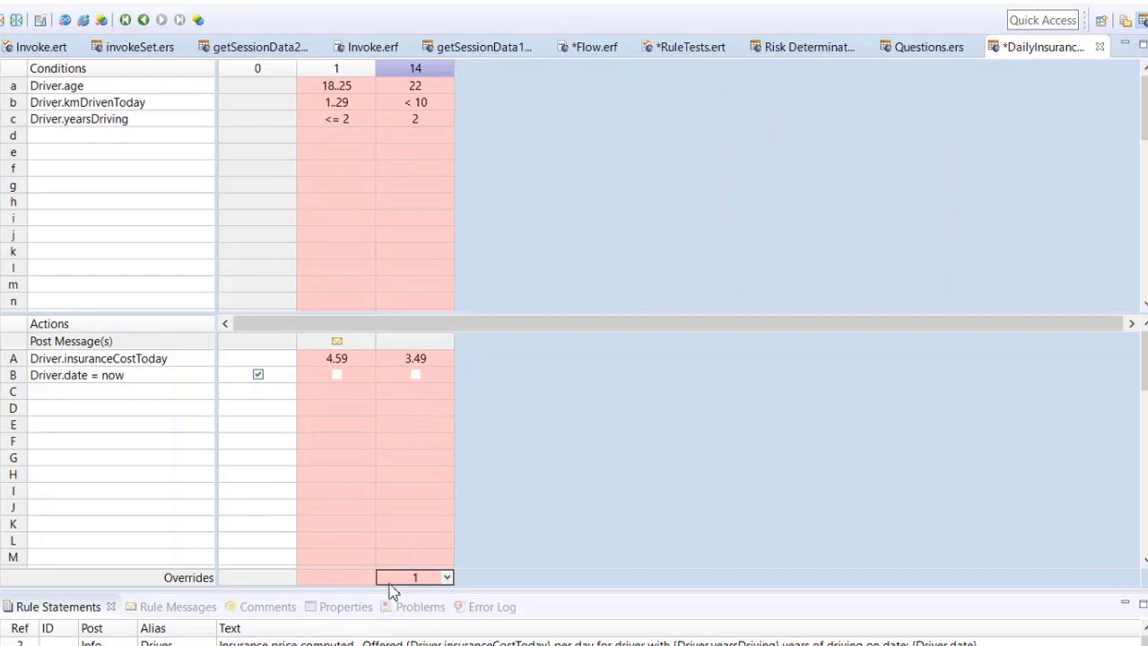
- Turn off the conflict filter and review the overrides of rules 12 to 14 in the full rulesheet
{"action": "left_click", "coordinate": [197, 19]}
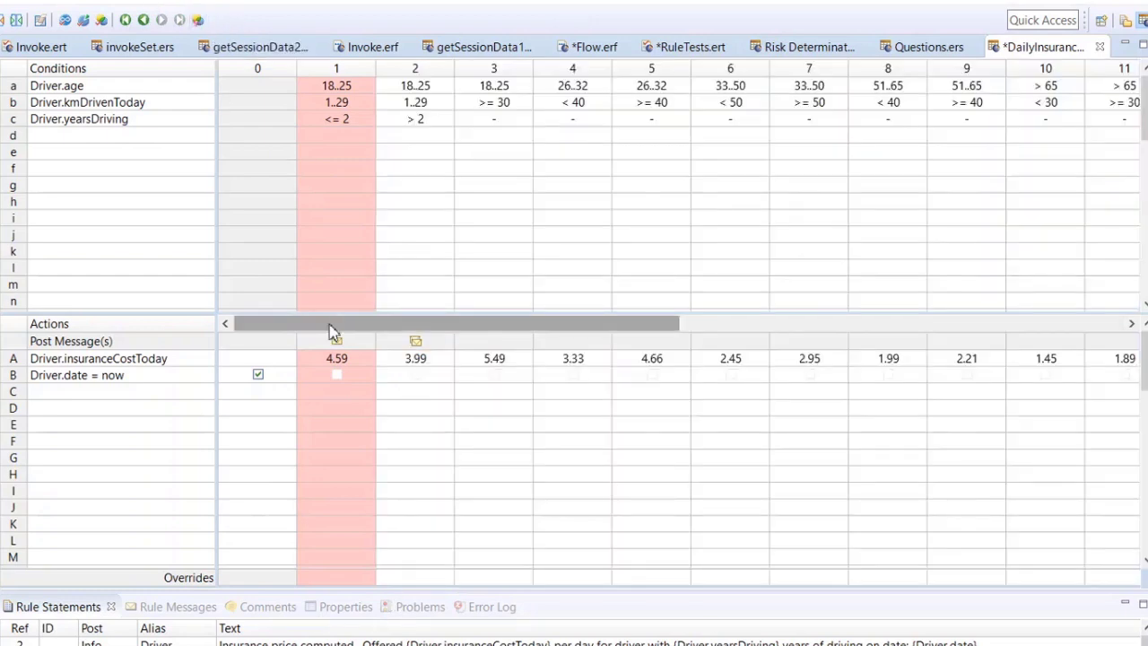
{"action": "left_click_drag", "start_coordinate": [329, 329], "coordinate": [514, 350]}
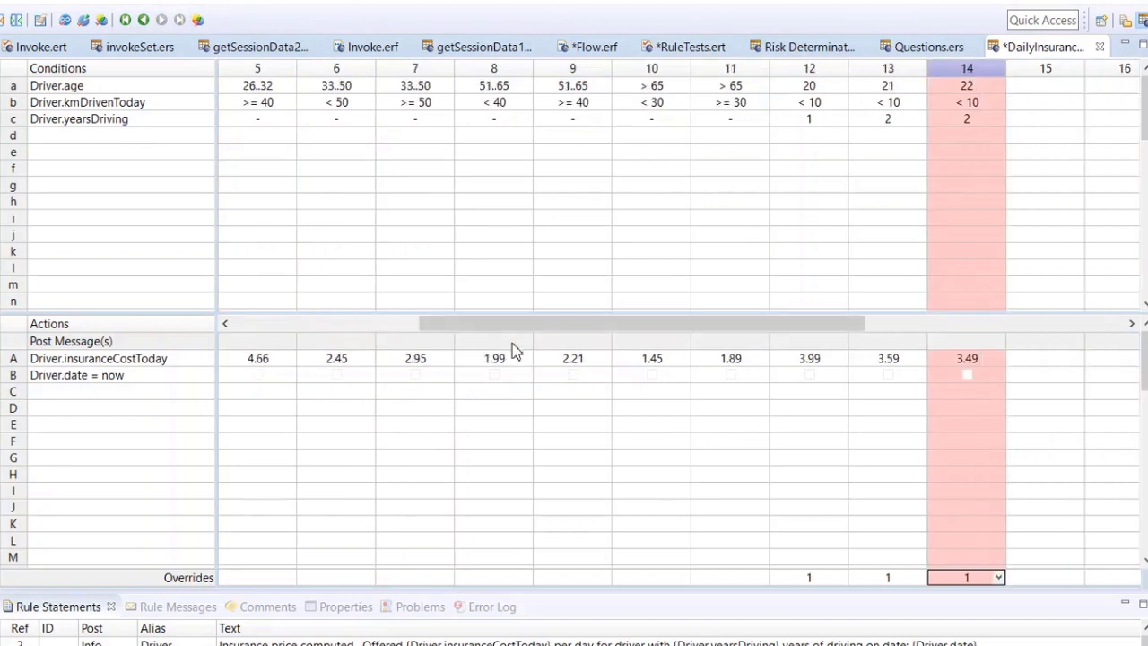
{"action": "key", "text": "Right"}
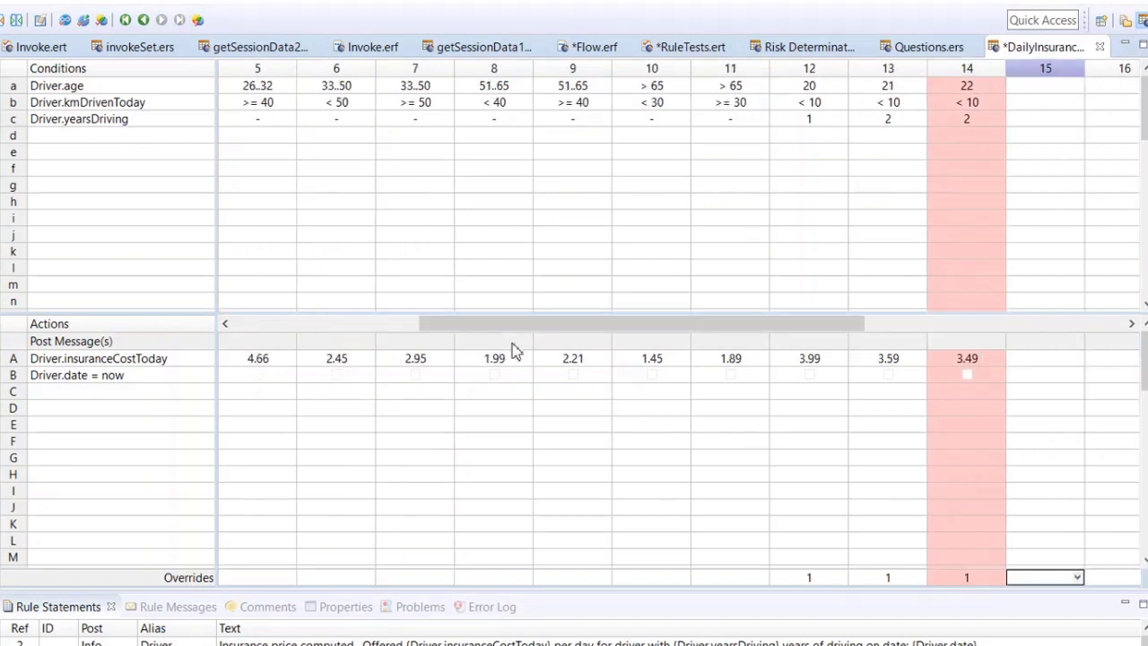
- Go back to the first conflict and forward to the last one, reviewing the overrides of rules 12, 13 and 14
{"action": "left_click", "coordinate": [142, 20]}
{"action": "left_click", "coordinate": [142, 20]}
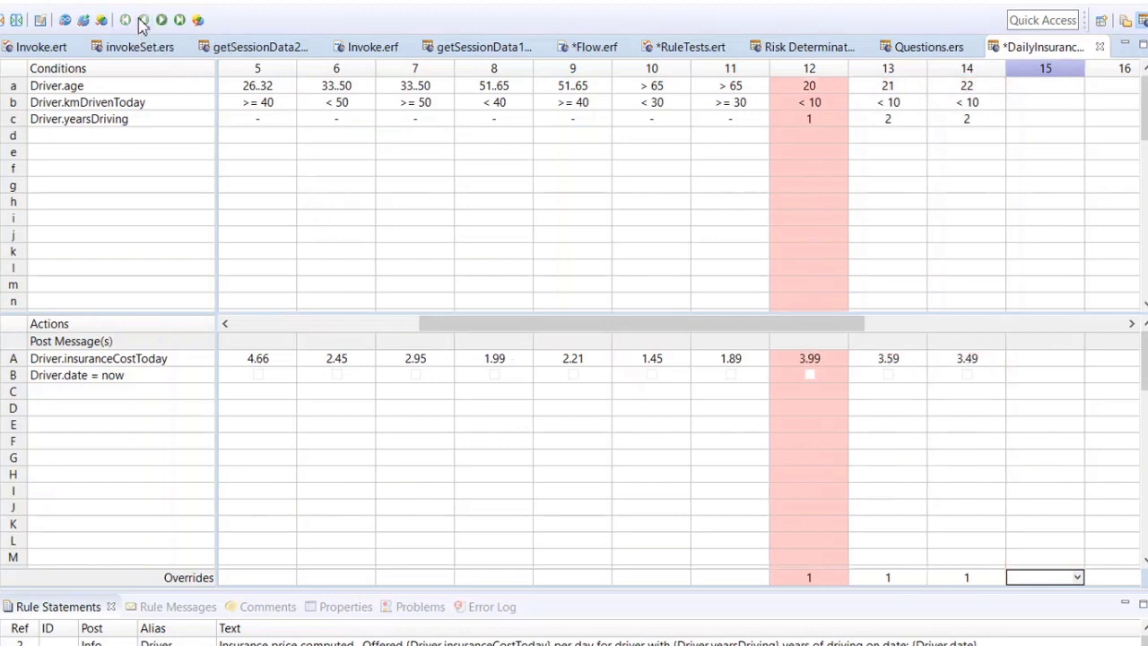
{"action": "left_click", "coordinate": [162, 20]}
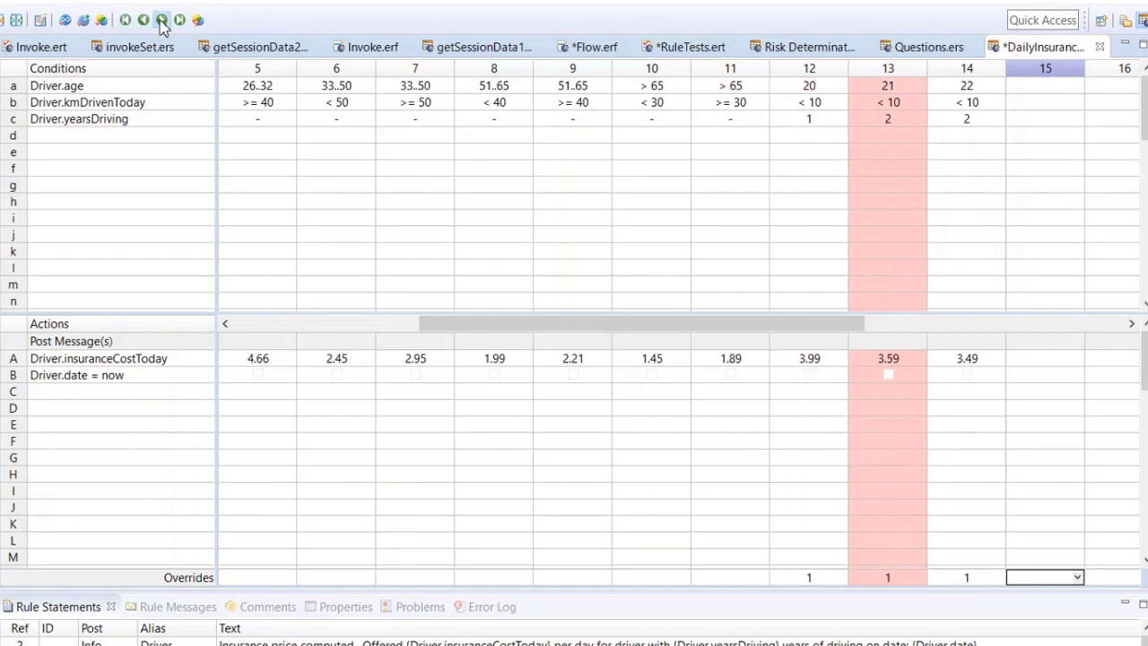
{"action": "left_click", "coordinate": [161, 20]}
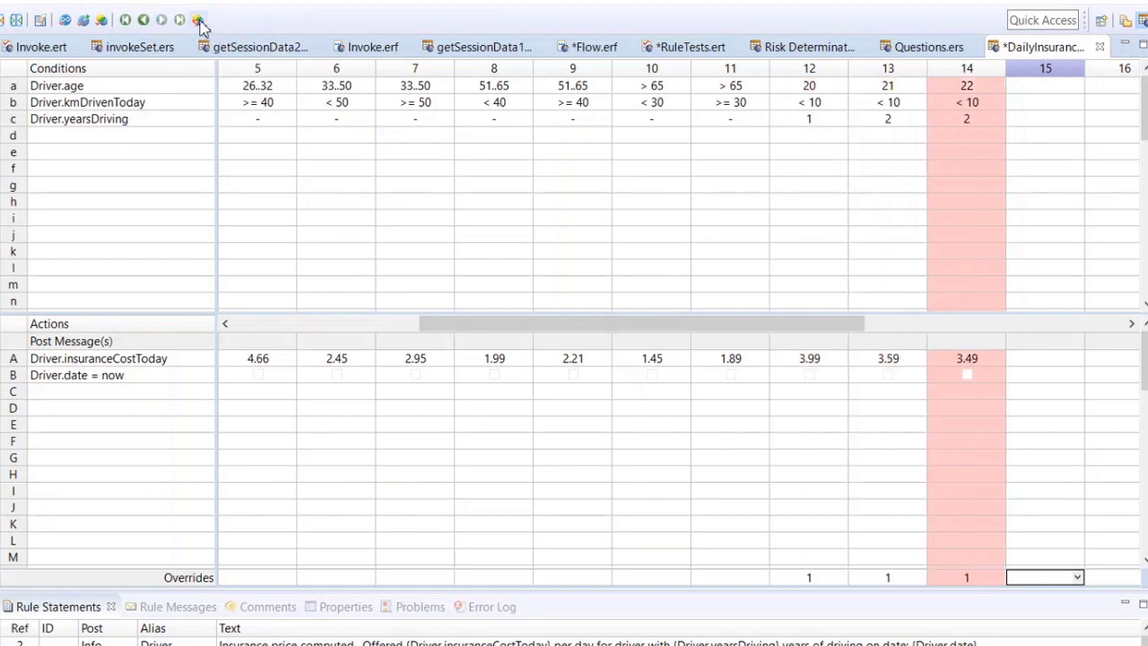
- Run the conflict check on the daily insurance rulesheet again, close its result and save the rulesheet
{"action": "left_click", "coordinate": [99, 21]}
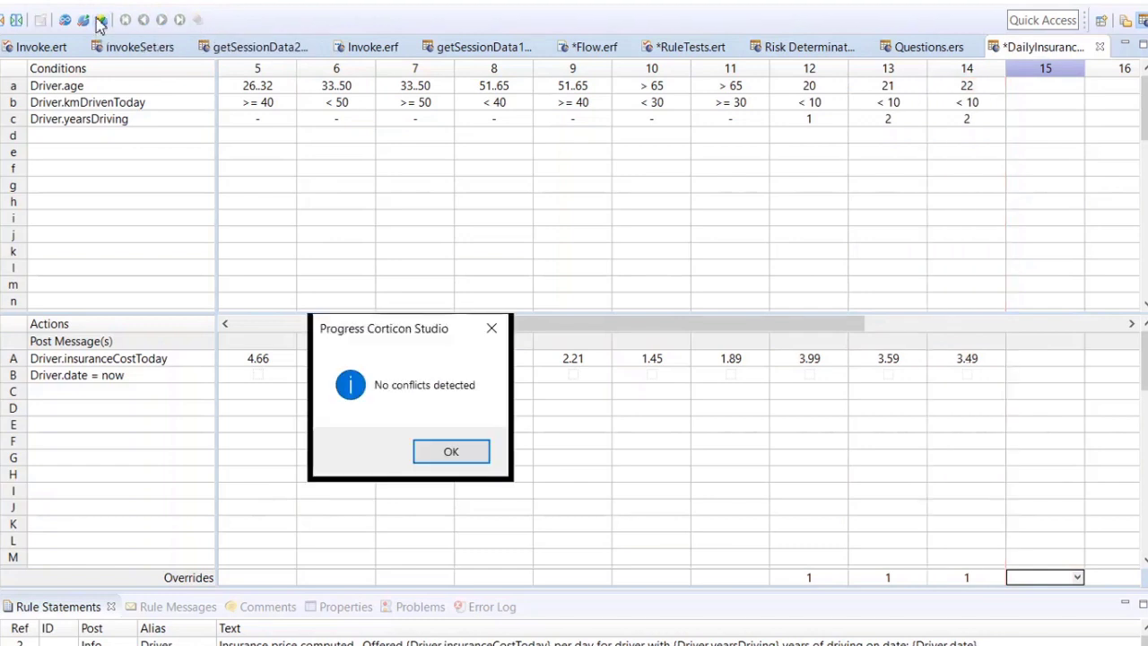
{"action": "left_click", "coordinate": [448, 453]}
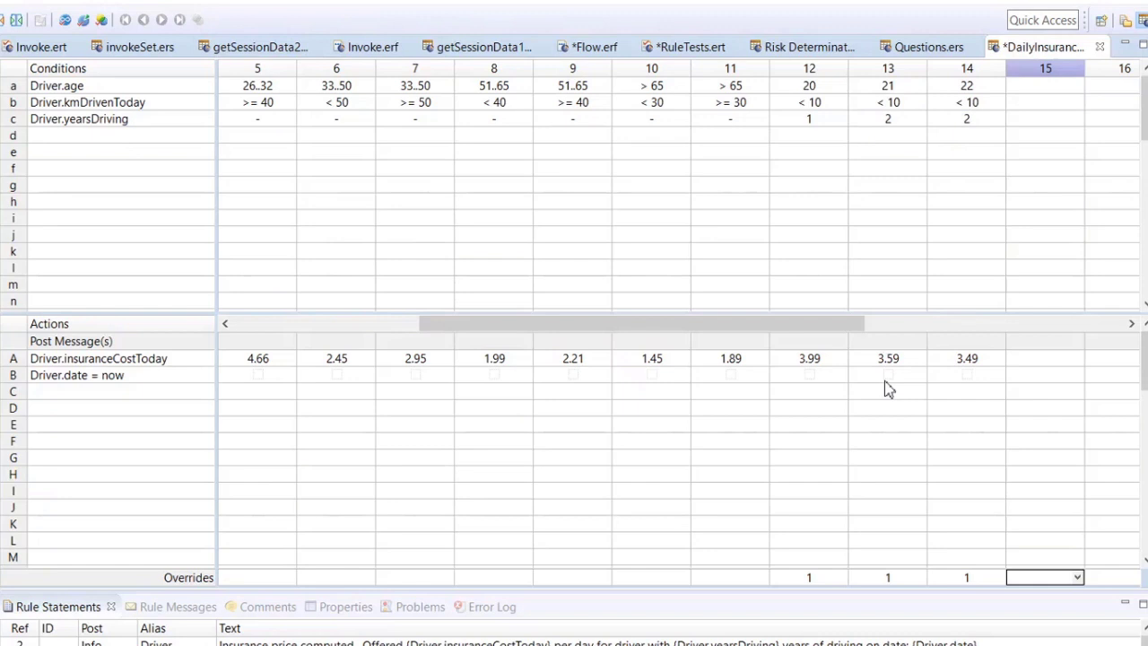
{"action": "key", "text": "ctrl+s"}
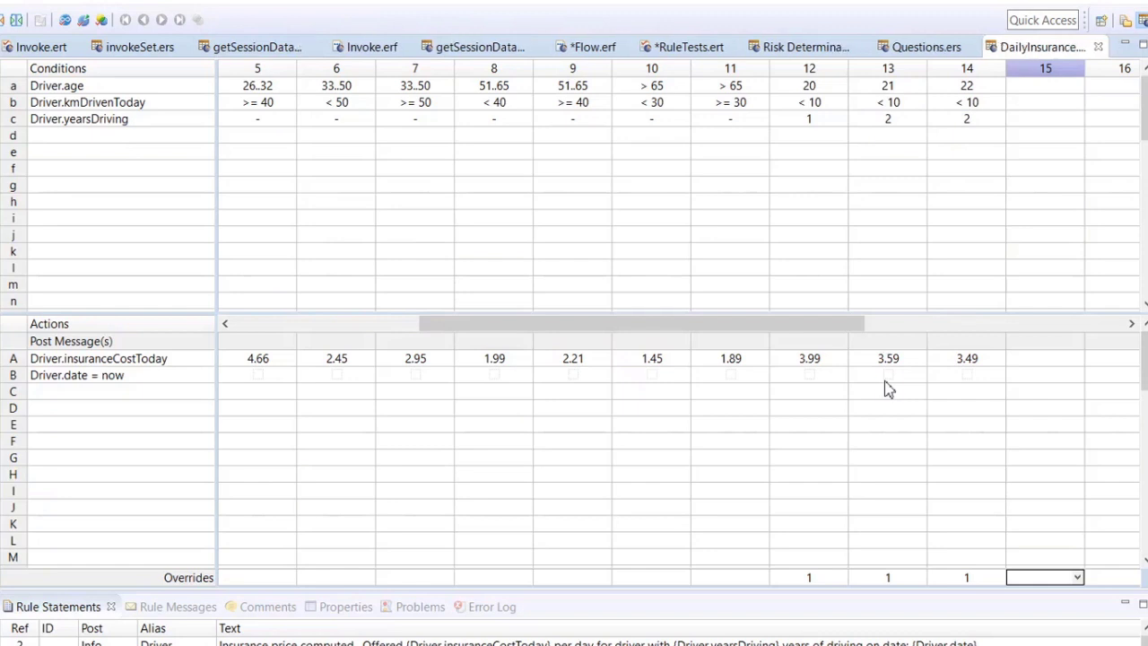